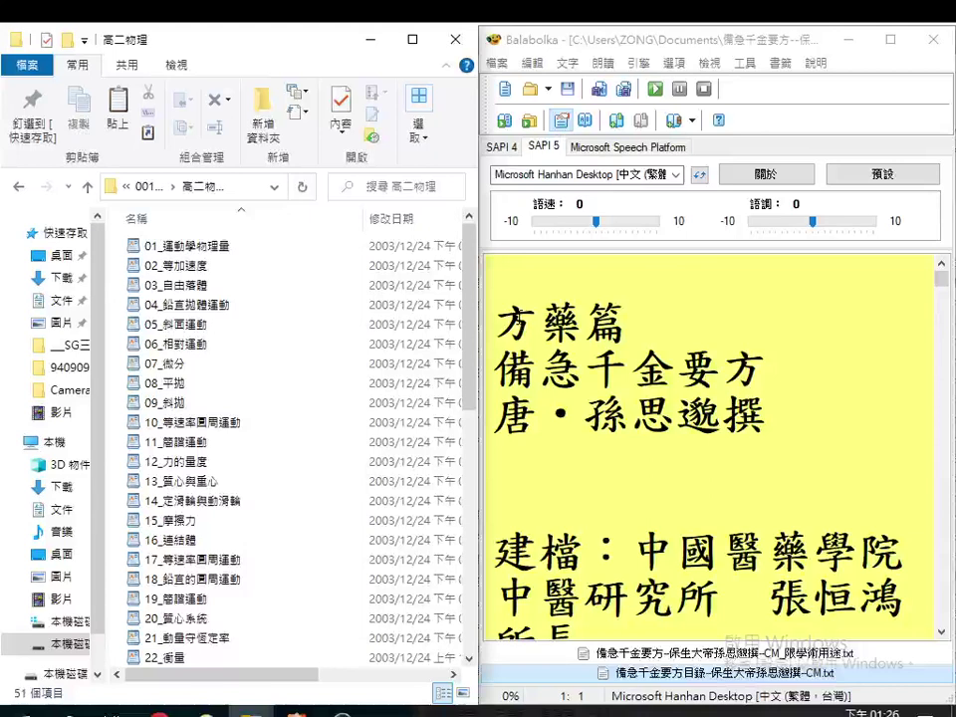
Step: Open the tool for extracting text from documents and set the output file encoding to Unicode
{"action": "left_click", "coordinate": [561, 120]}
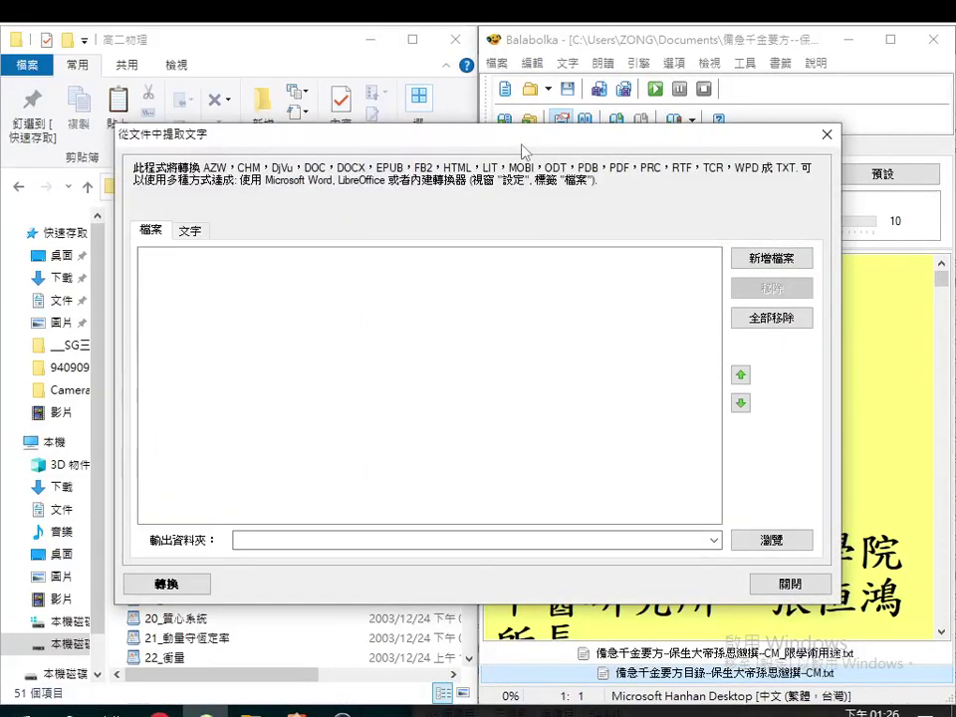
{"action": "left_click_drag", "start_coordinate": [249, 133], "coordinate": [456, 128]}
{"action": "left_click", "coordinate": [196, 235]}
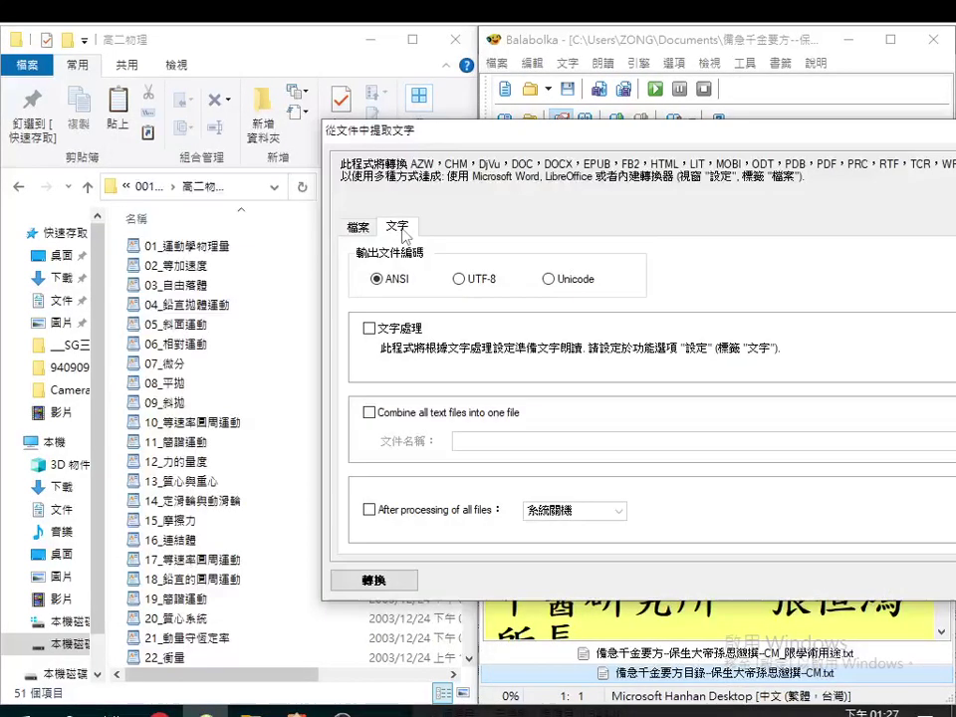
{"action": "left_click", "coordinate": [547, 279]}
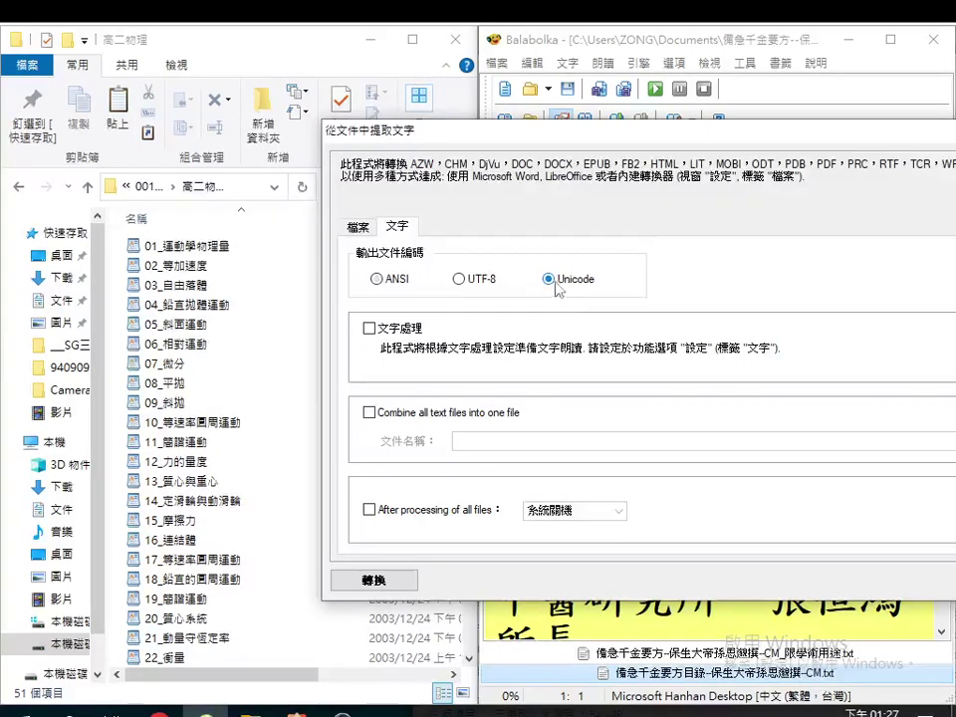
Step: Enable combining all text files into one file and name the combined file 1
{"action": "left_click", "coordinate": [384, 417]}
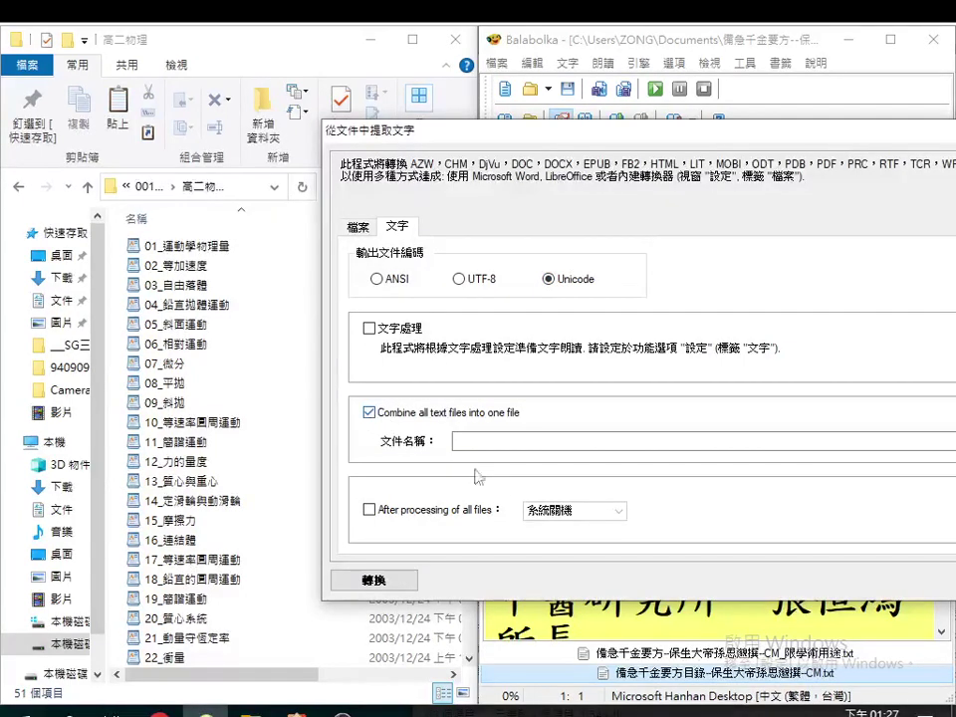
{"action": "left_click", "coordinate": [503, 438]}
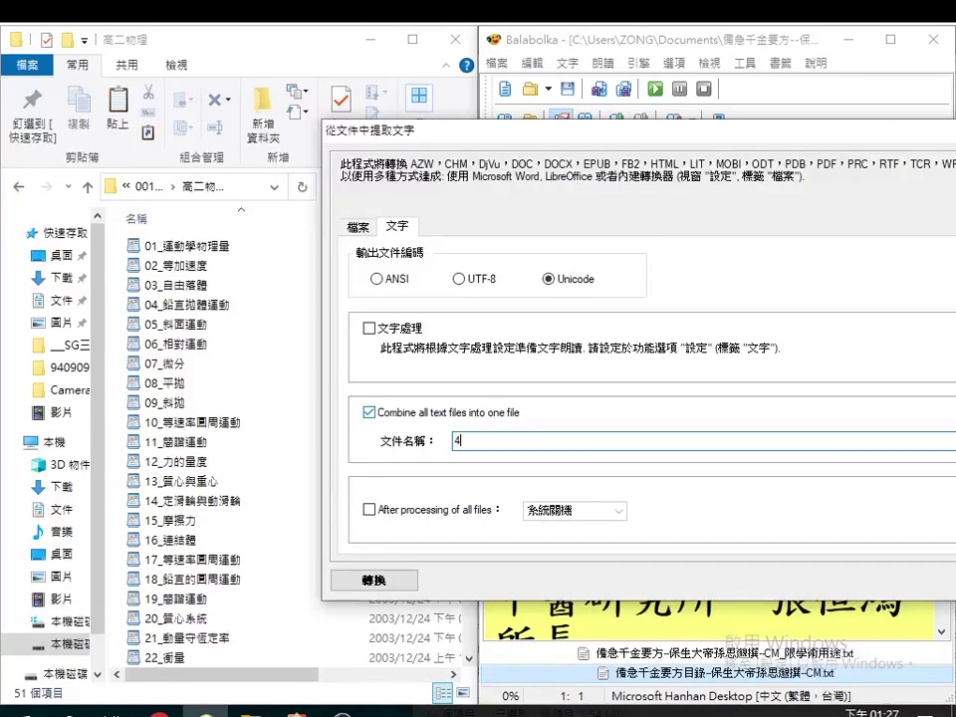
{"action": "type", "text": "4"}
{"action": "key", "text": "BackSpace"}
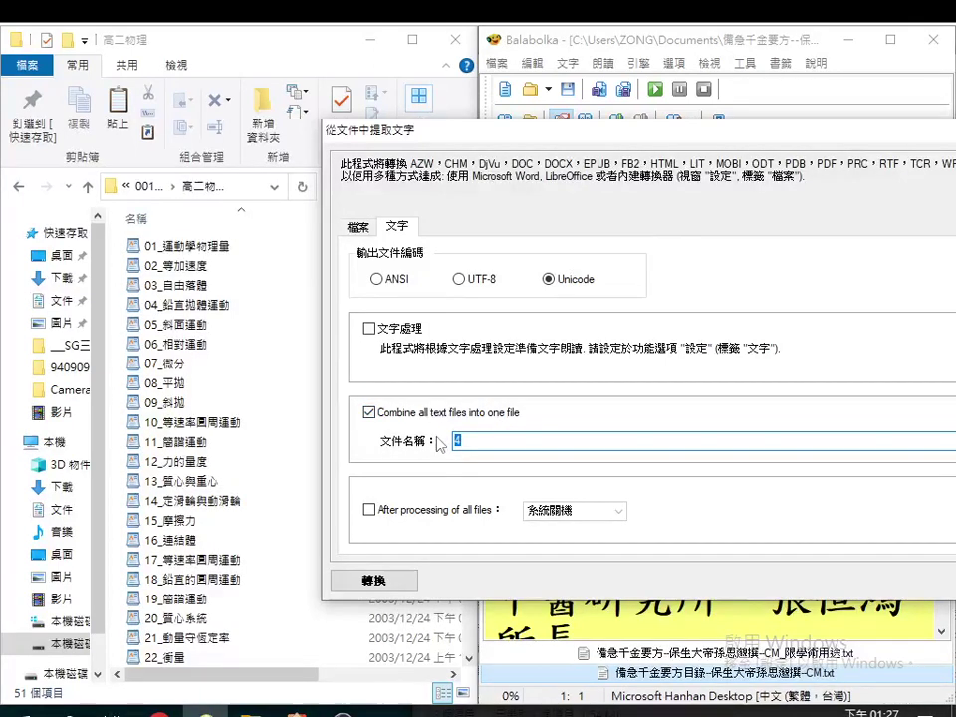
{"action": "type", "text": "1"}
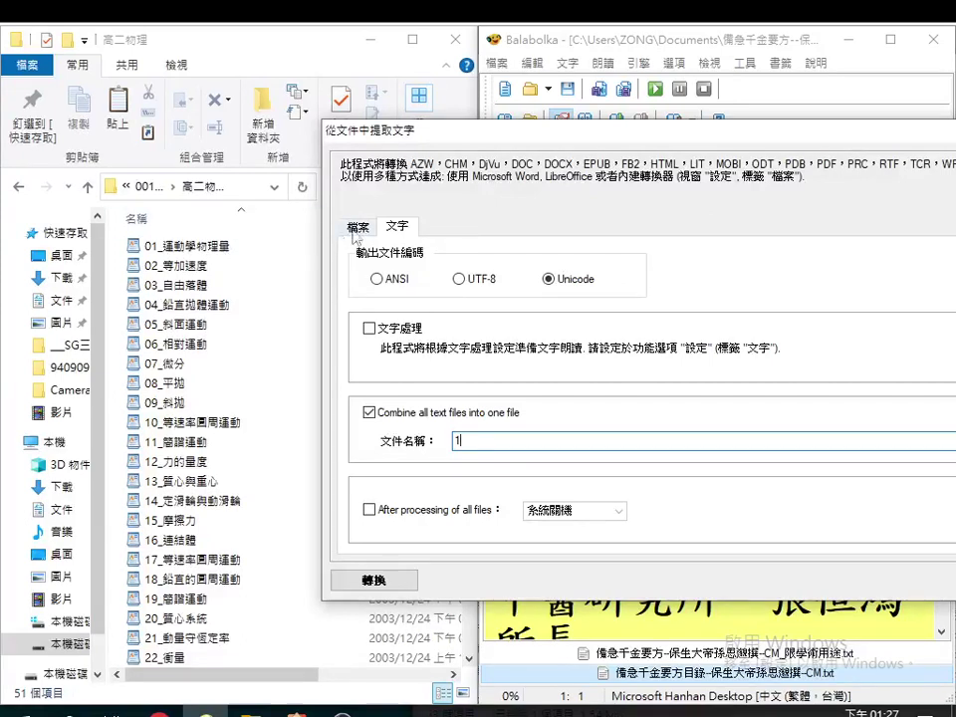
Step: Start adding documents to the extraction list and paste the copied path of the 高二物理 folder as the file name
{"action": "left_click", "coordinate": [359, 228]}
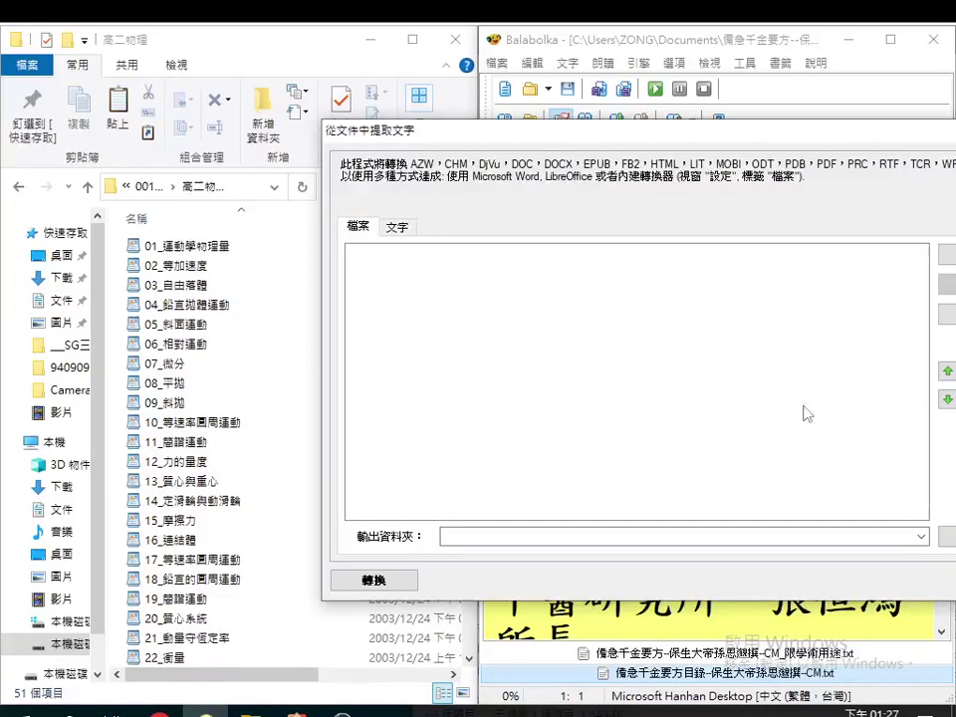
{"action": "left_click_drag", "start_coordinate": [829, 137], "coordinate": [749, 142]}
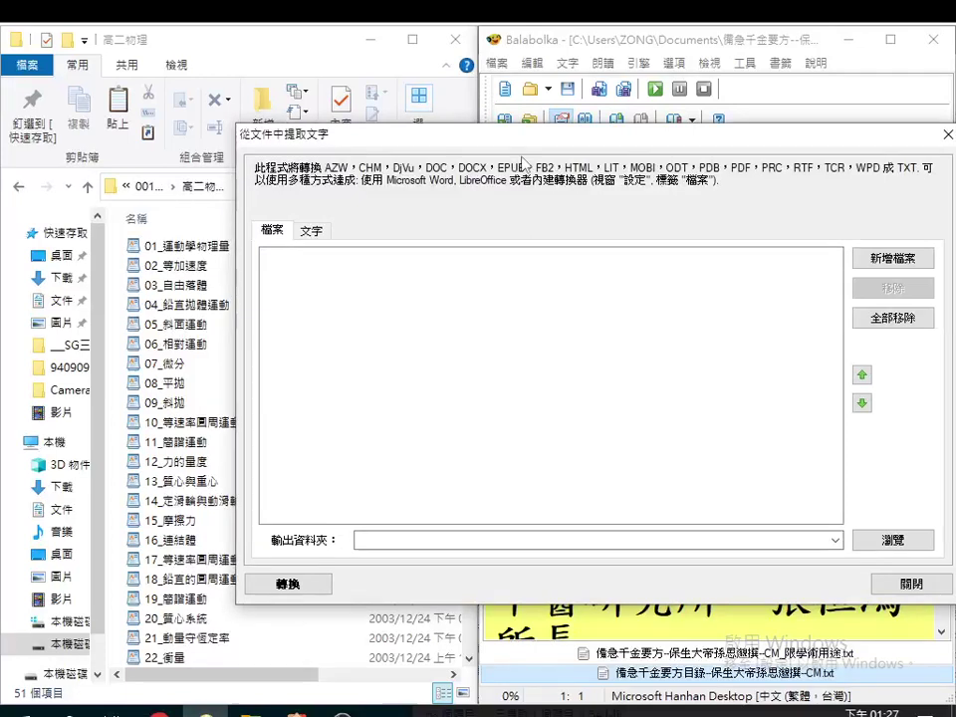
{"action": "left_click", "coordinate": [880, 264]}
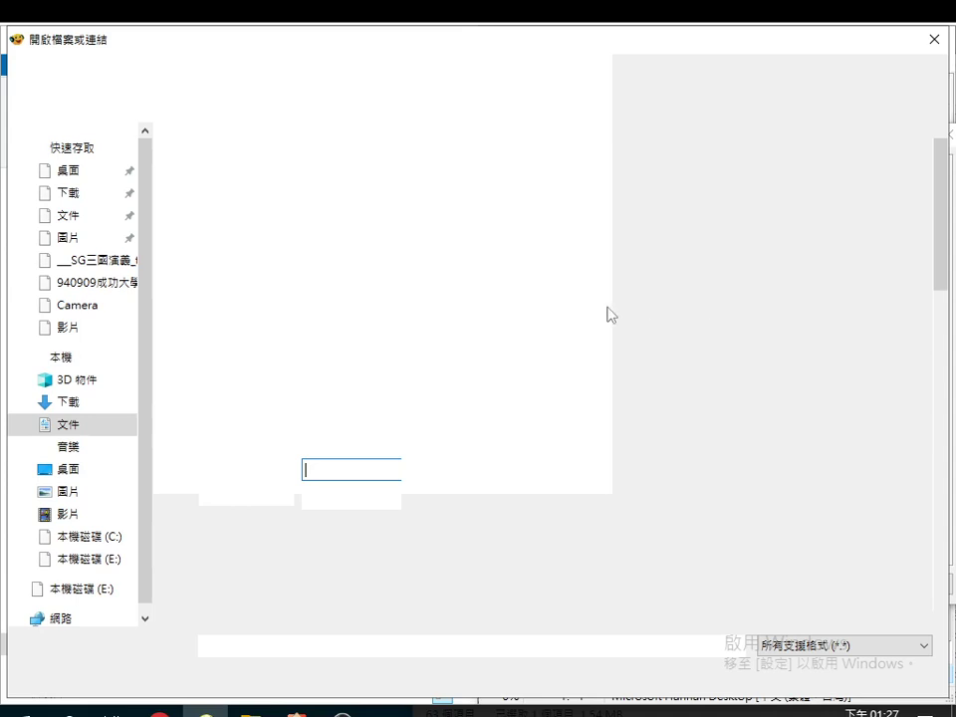
{"action": "right_click", "coordinate": [254, 645]}
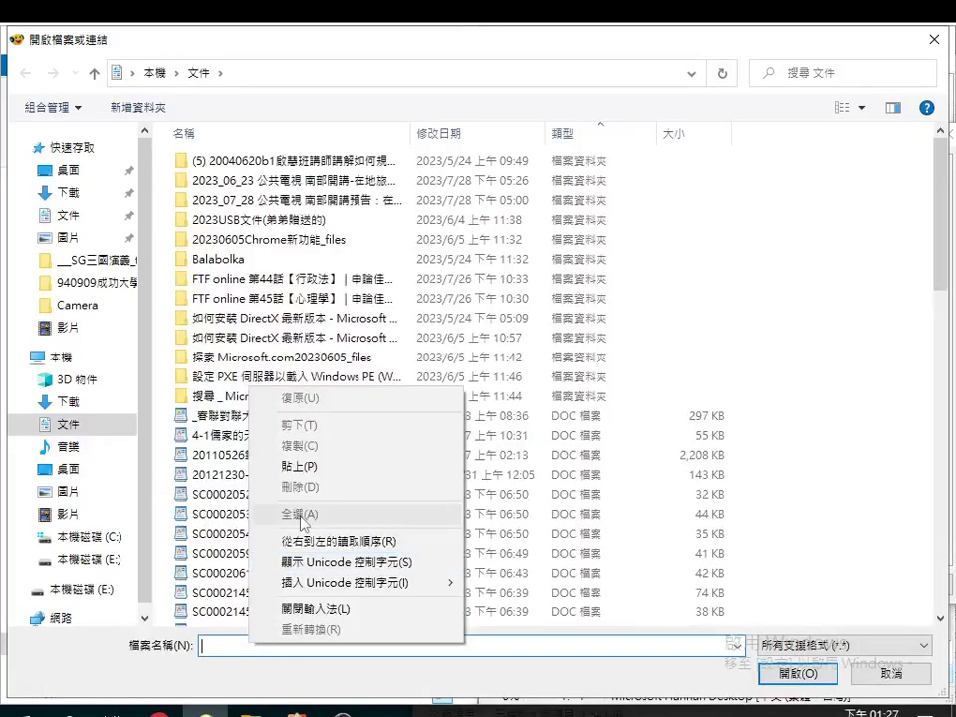
{"action": "left_click", "coordinate": [299, 465]}
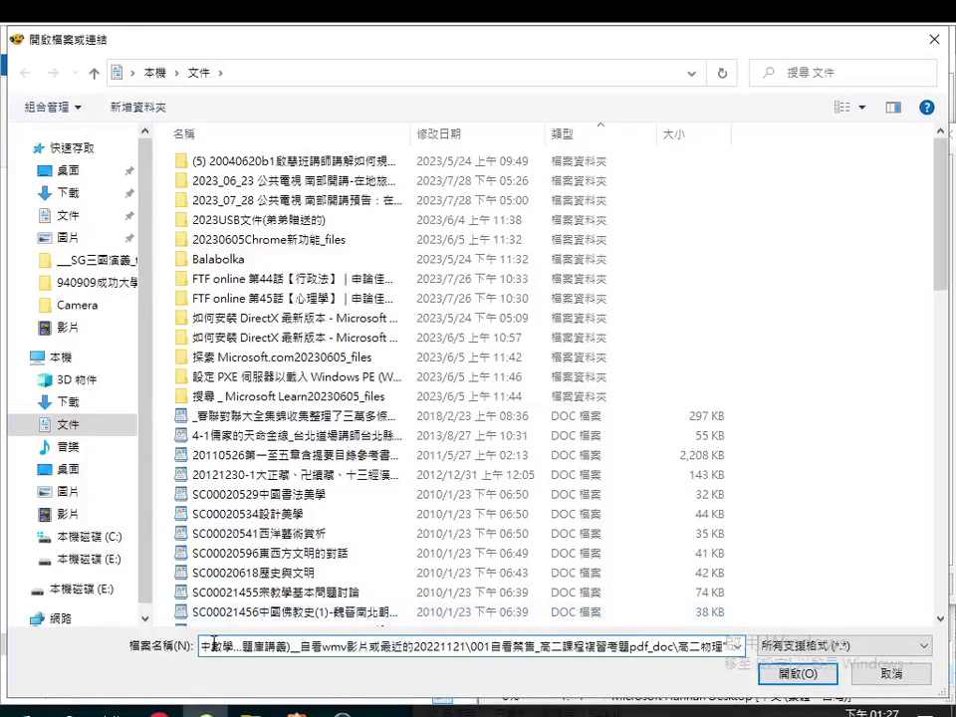
Step: Try to open the pasted 高二物理 path as it stands, and dismiss the resulting dialog
{"action": "left_click_drag", "start_coordinate": [214, 643], "coordinate": [741, 645]}
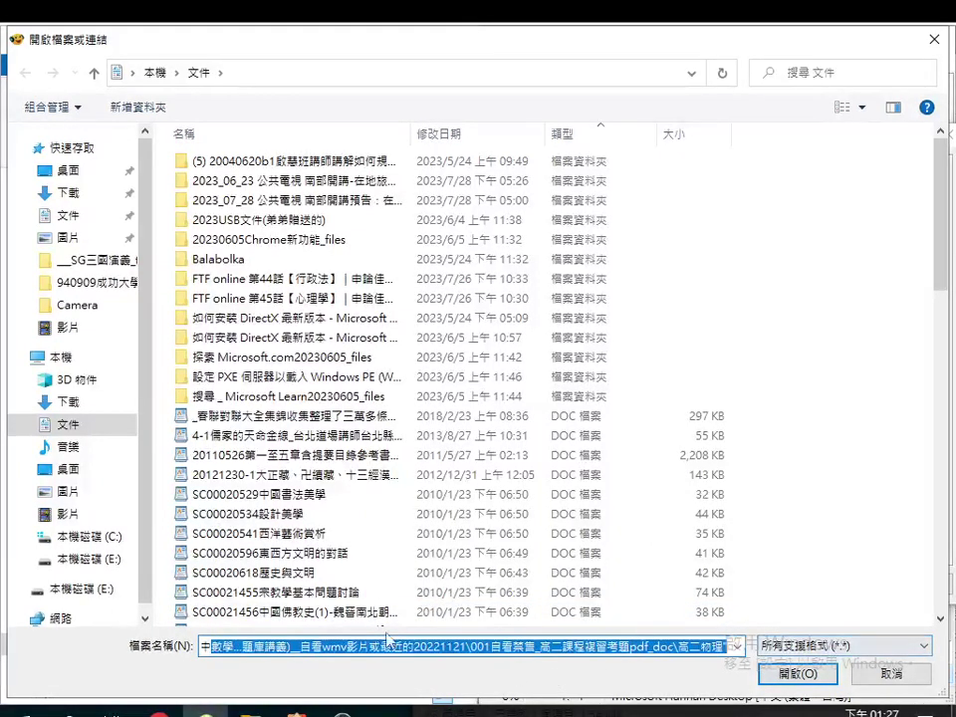
{"action": "key", "text": "shift+Home"}
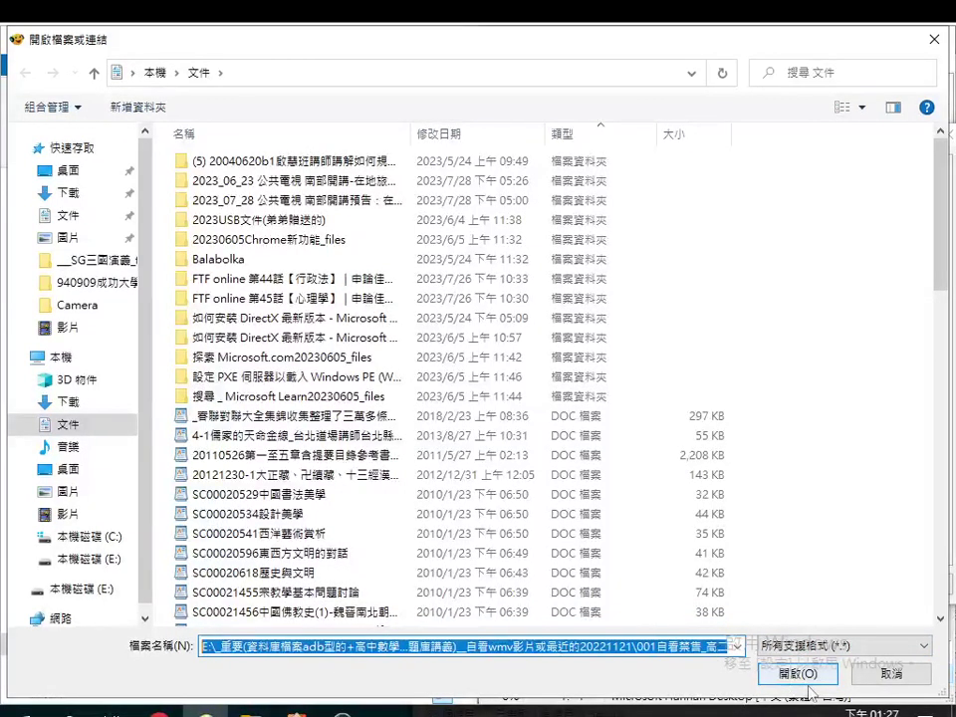
{"action": "left_click", "coordinate": [786, 673]}
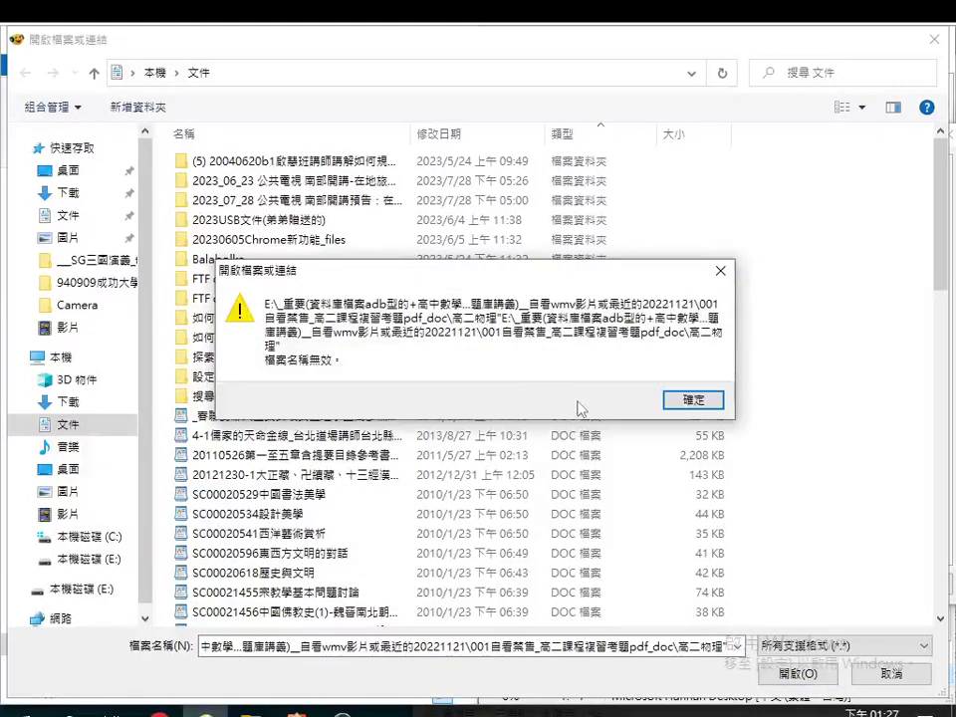
{"action": "left_click", "coordinate": [692, 399]}
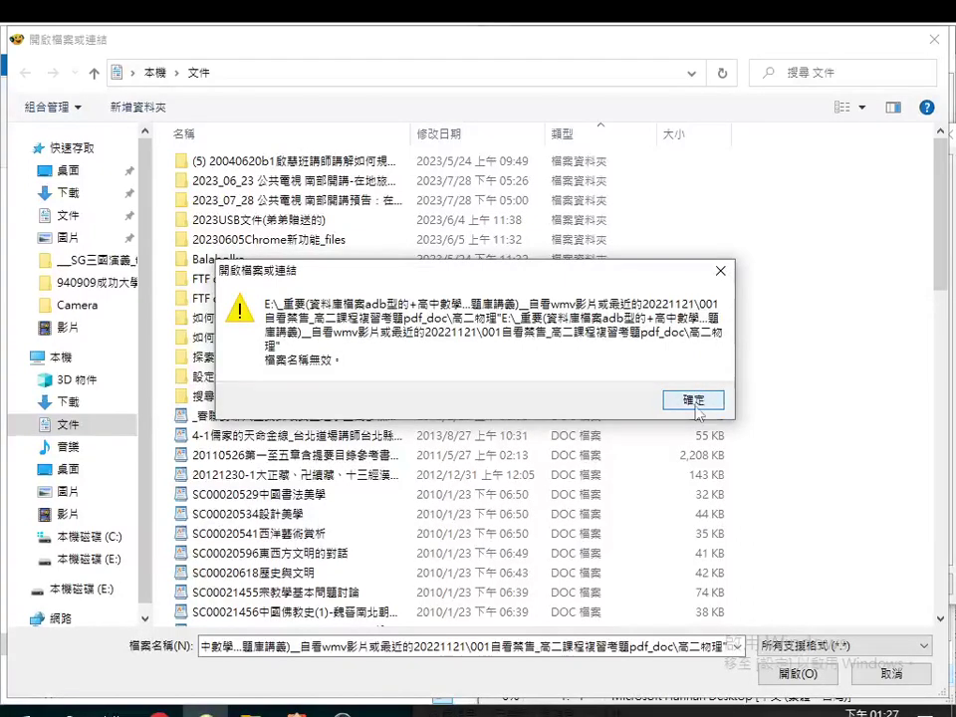
{"action": "left_click", "coordinate": [694, 401]}
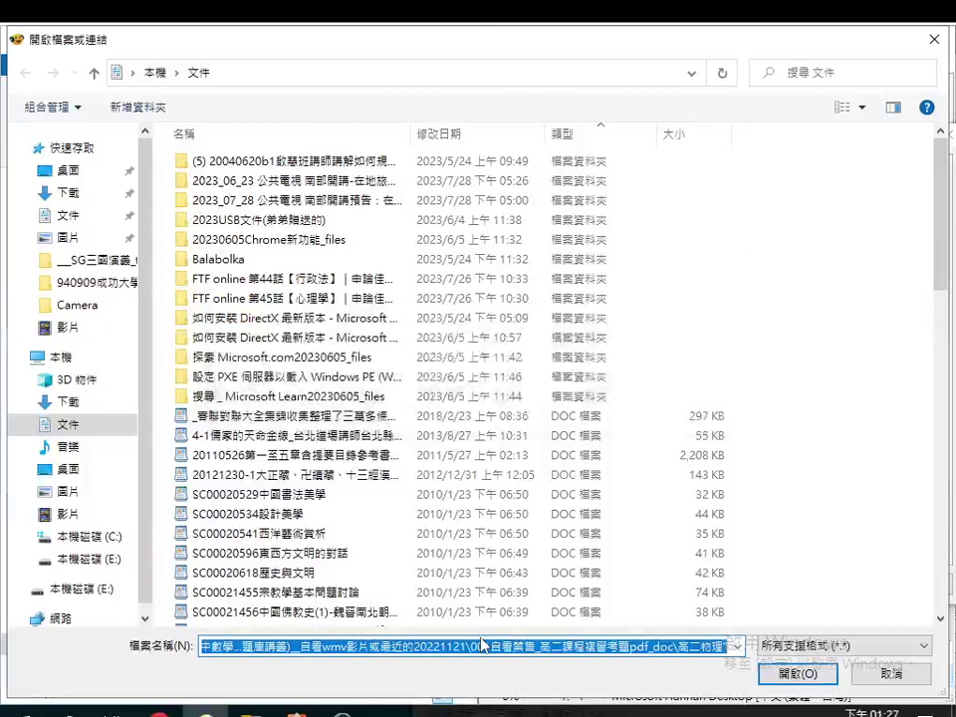
Step: Try to open the pasted path with its final \高二物理" part removed so that it ends in pdf_doc
{"action": "left_click", "coordinate": [478, 642]}
{"action": "left_click_drag", "start_coordinate": [478, 642], "coordinate": [745, 647]}
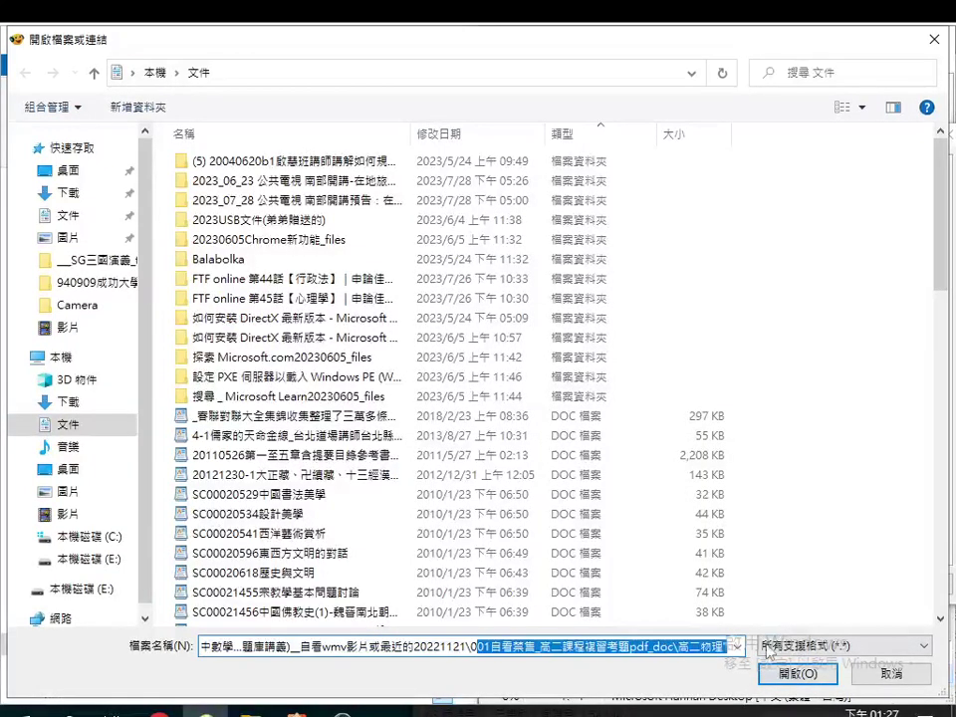
{"action": "left_click_drag", "start_coordinate": [676, 648], "coordinate": [734, 642]}
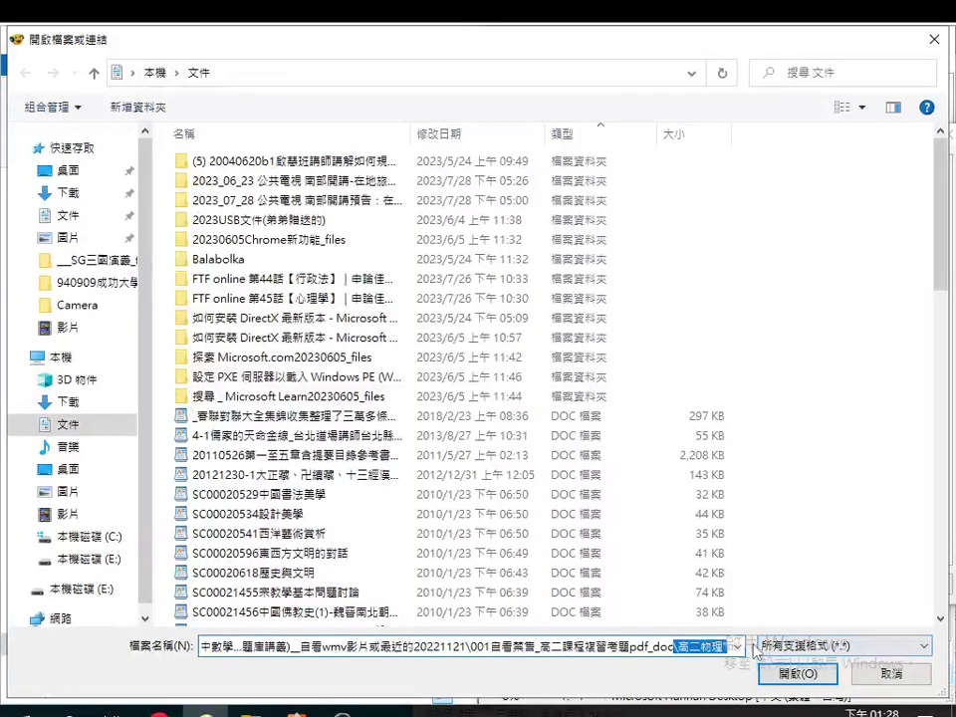
{"action": "key", "text": "BackSpace"}
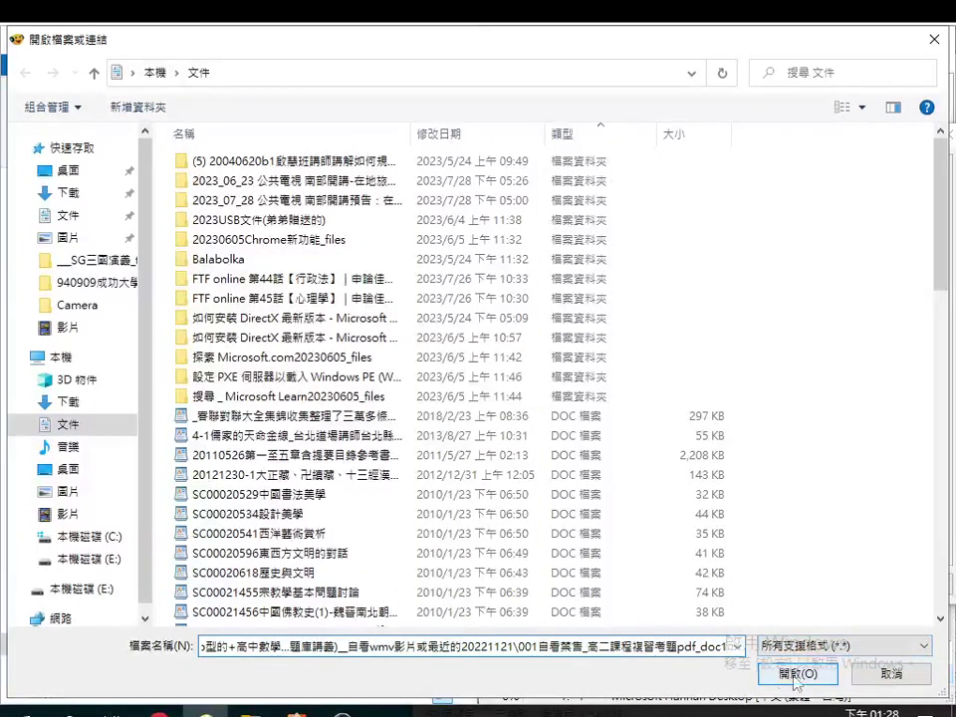
{"action": "left_click_drag", "start_coordinate": [725, 644], "coordinate": [730, 657]}
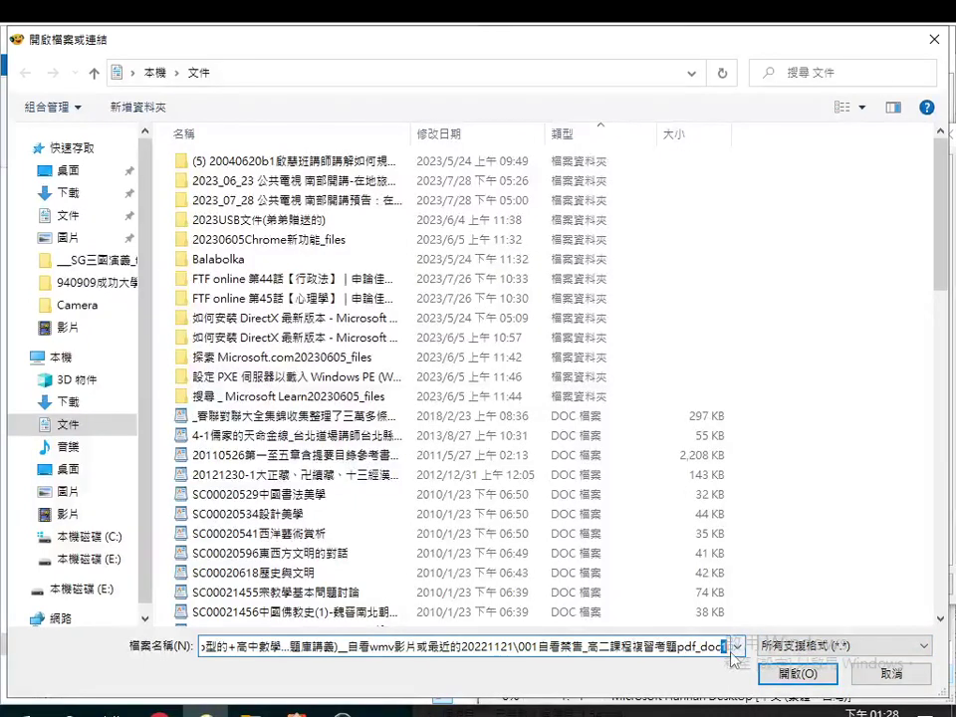
{"action": "left_click", "coordinate": [720, 653]}
{"action": "left_click", "coordinate": [796, 674]}
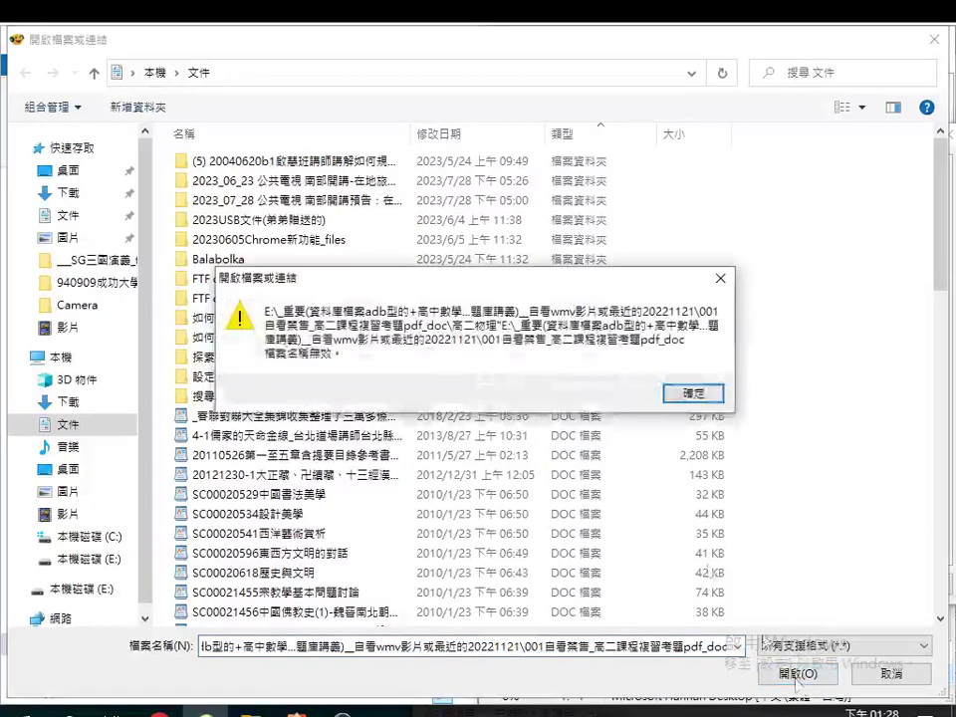
{"action": "left_click", "coordinate": [697, 393]}
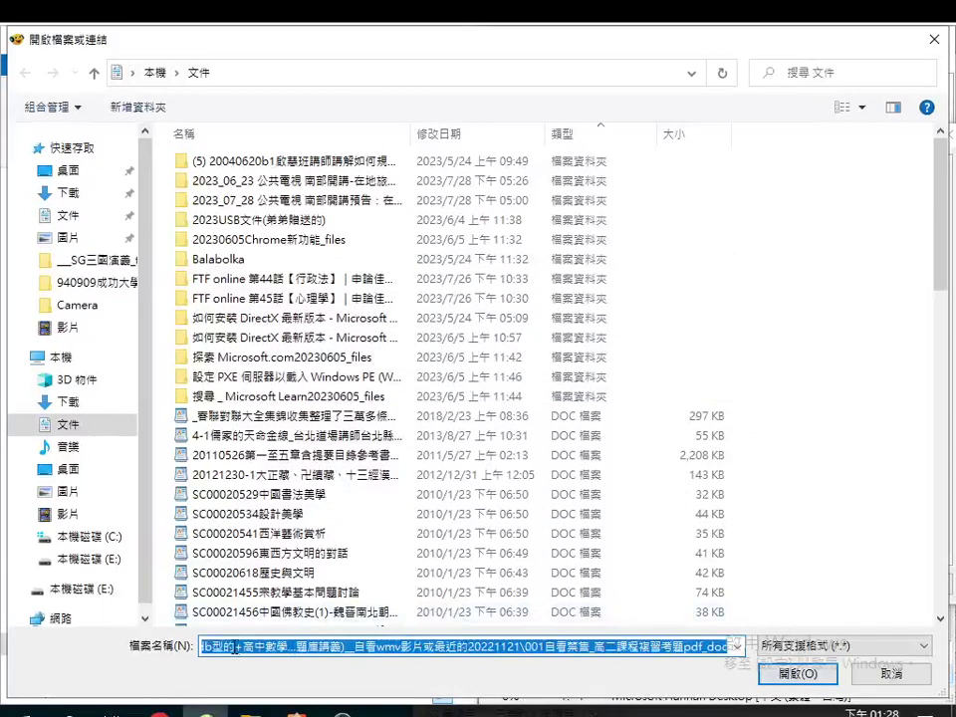
Step: Cut the duplicated path from the file name, keeping the single path that ends in 高二物理, and open that folder
{"action": "left_click", "coordinate": [614, 647]}
{"action": "left_click_drag", "start_coordinate": [673, 647], "coordinate": [633, 668]}
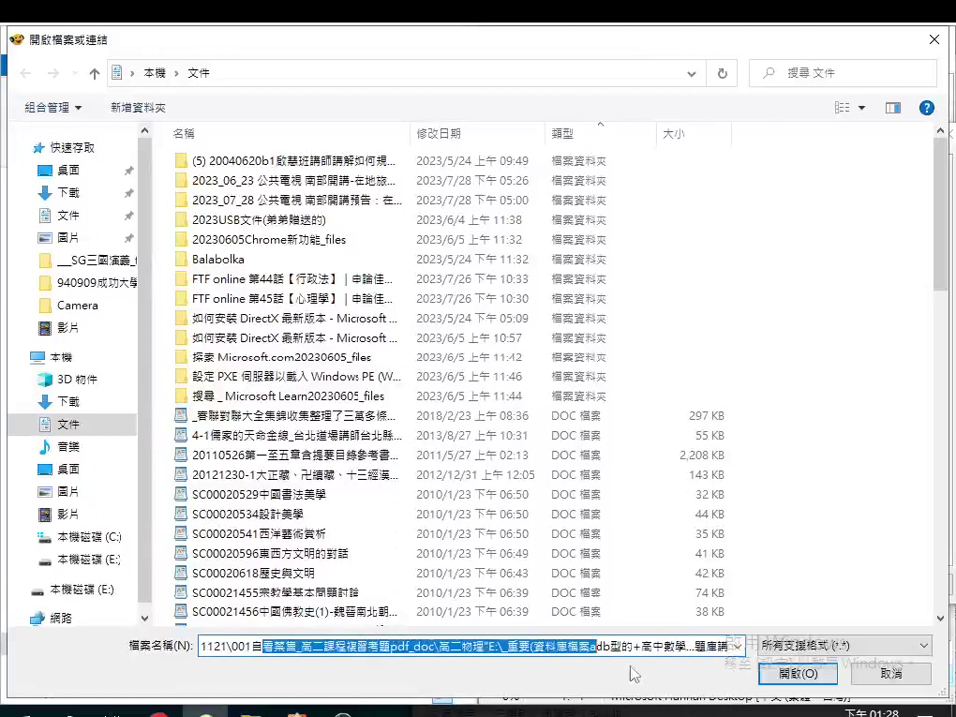
{"action": "left_click", "coordinate": [412, 646]}
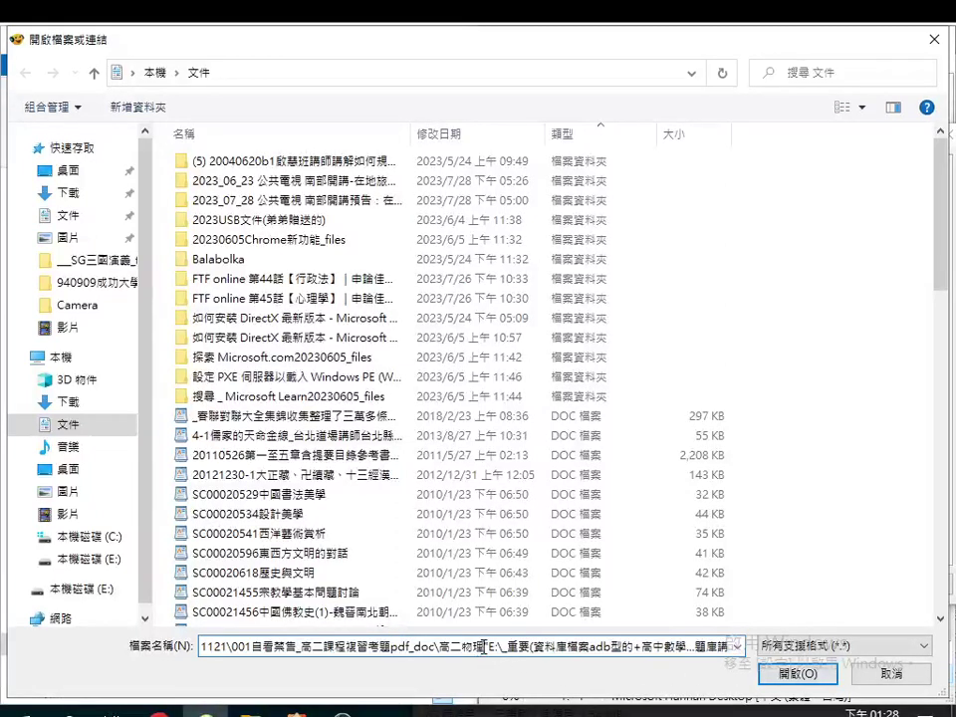
{"action": "left_click_drag", "start_coordinate": [482, 648], "coordinate": [745, 657]}
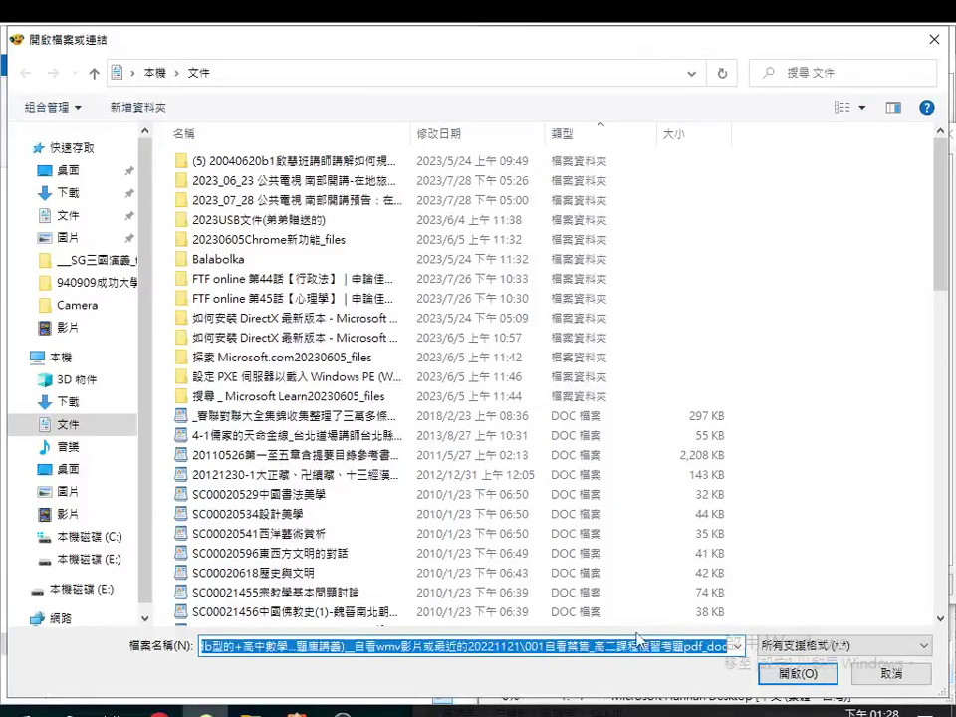
{"action": "left_click", "coordinate": [793, 674]}
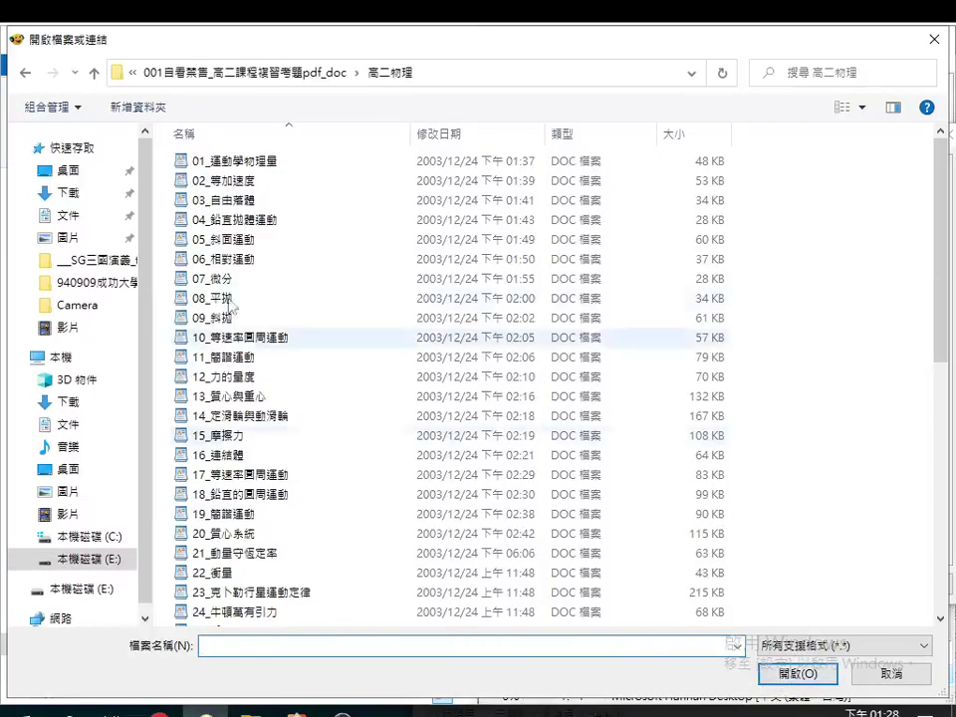
Step: Select all the DOC files in the 高二物理 folder and add them to the extraction list
{"action": "right_click", "coordinate": [162, 440]}
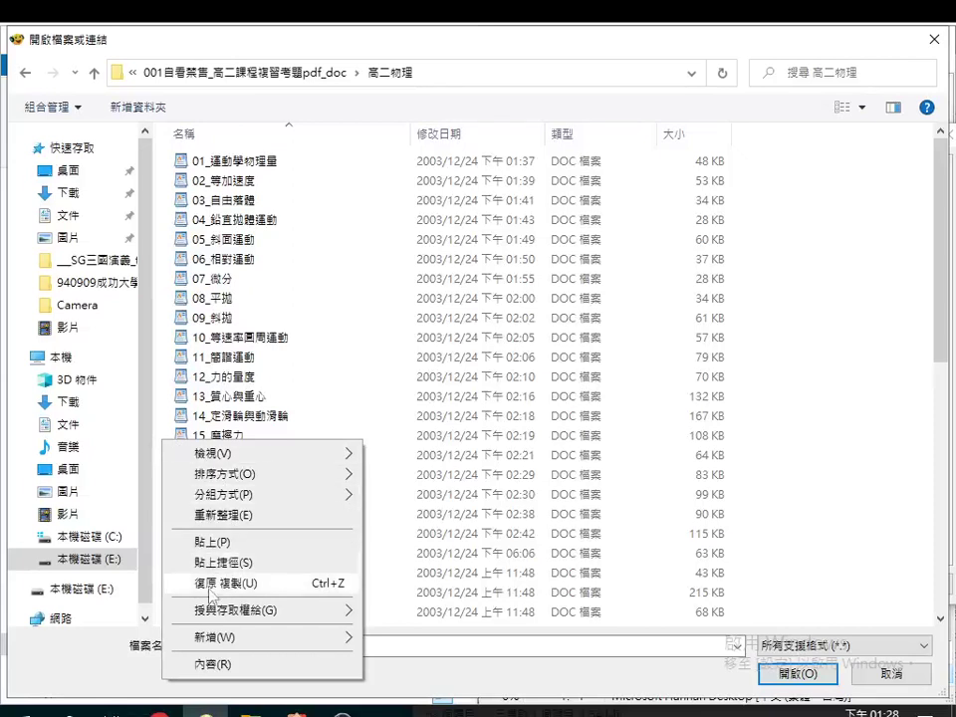
{"action": "left_click", "coordinate": [169, 406]}
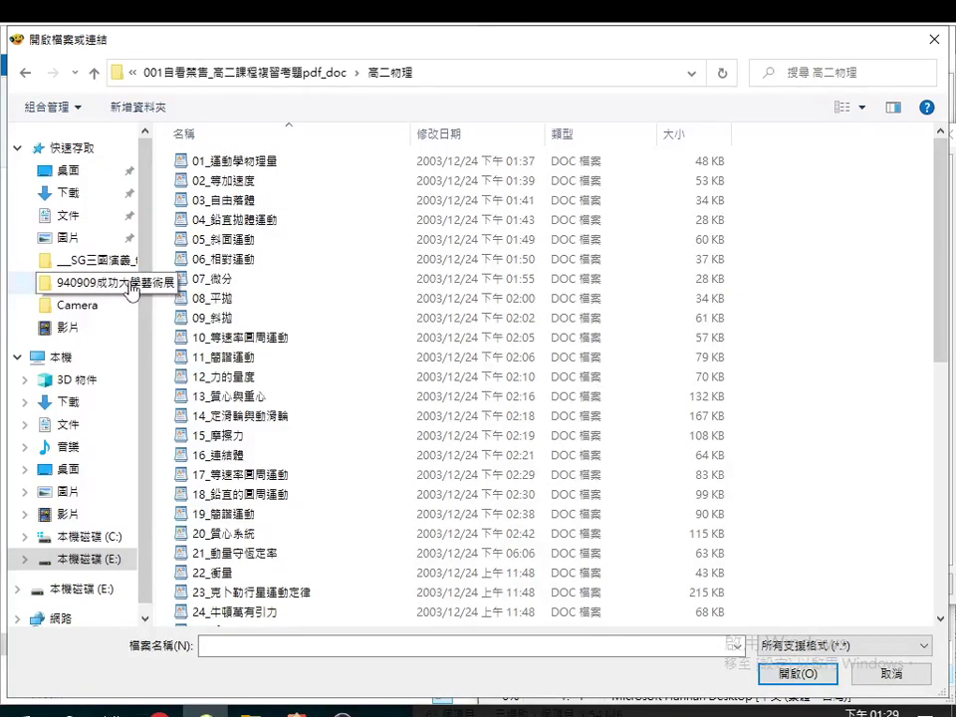
{"action": "key", "text": "ctrl+a"}
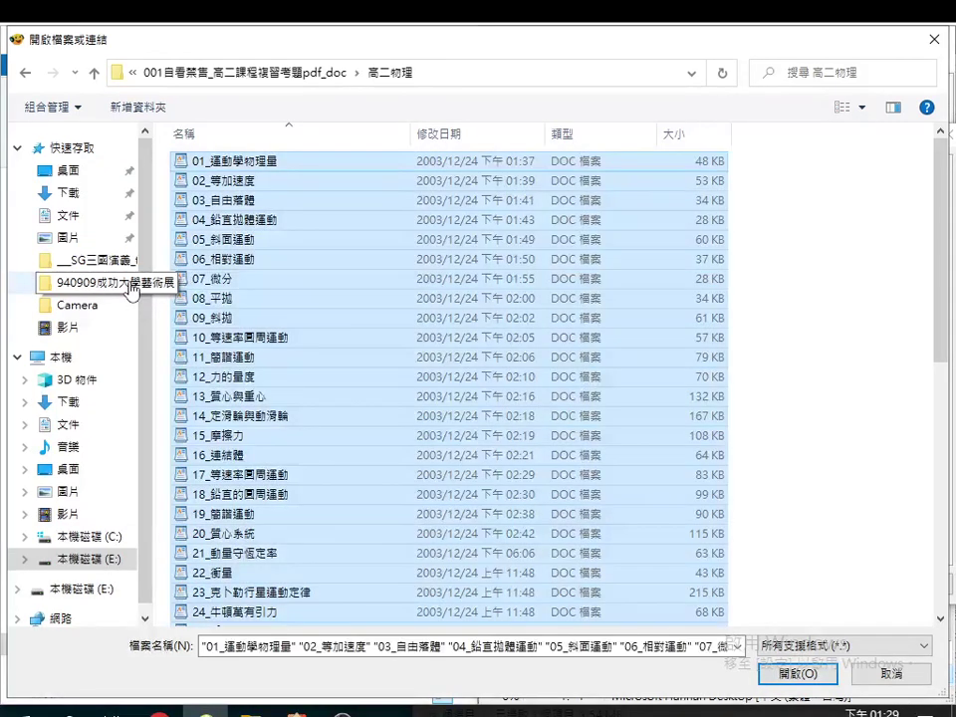
{"action": "left_click", "coordinate": [796, 673]}
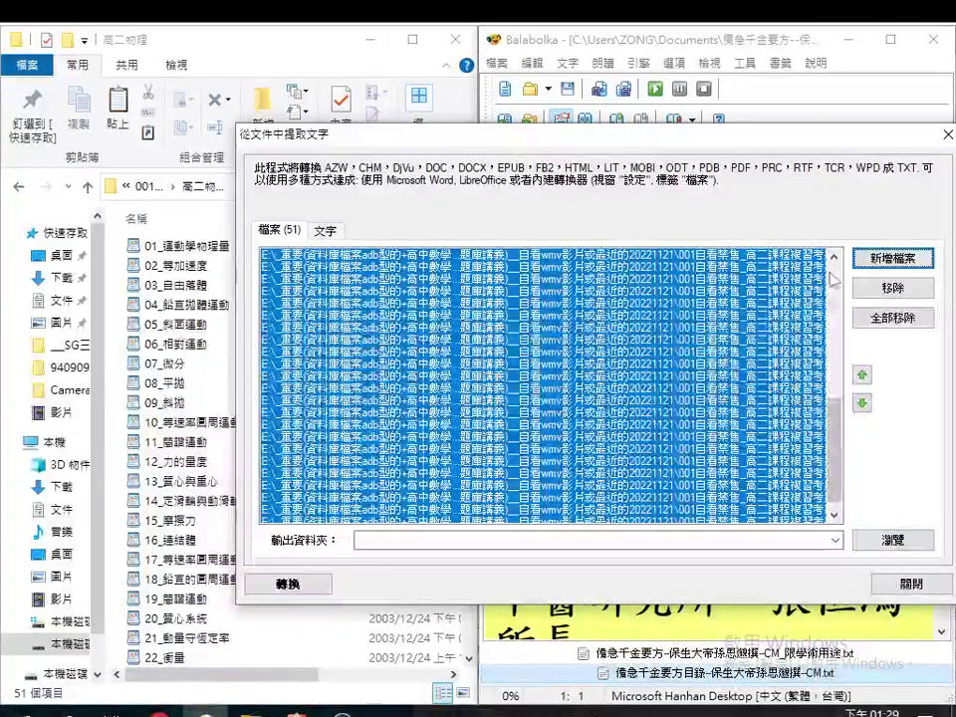
Step: Set the output folder to the desktop (桌面) and convert all the listed DOC files to text
{"action": "left_click", "coordinate": [796, 291]}
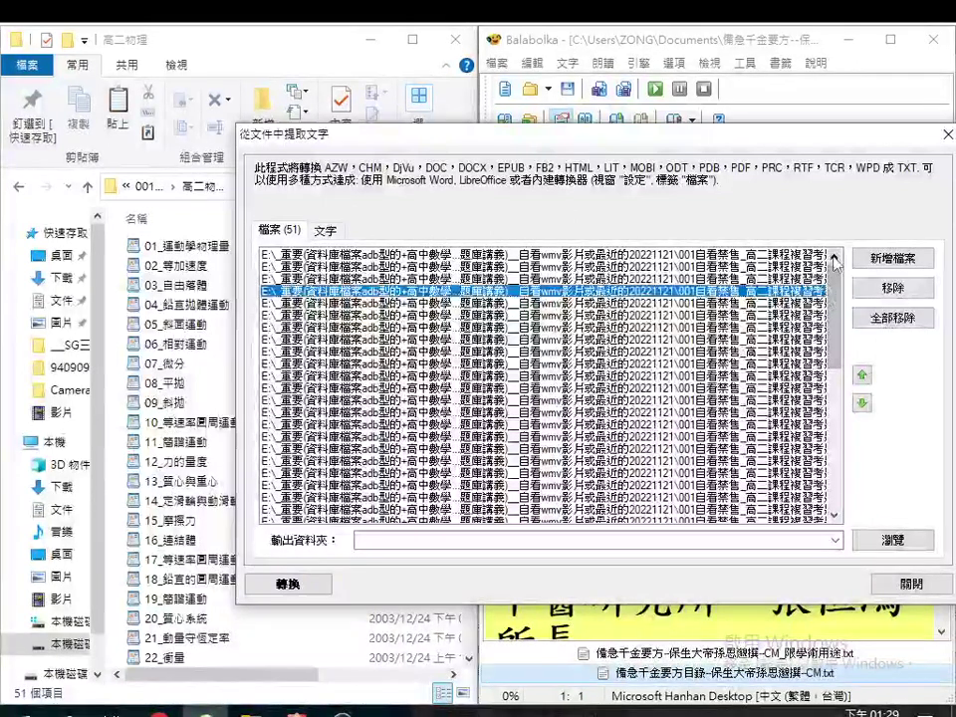
{"action": "key", "text": "Home"}
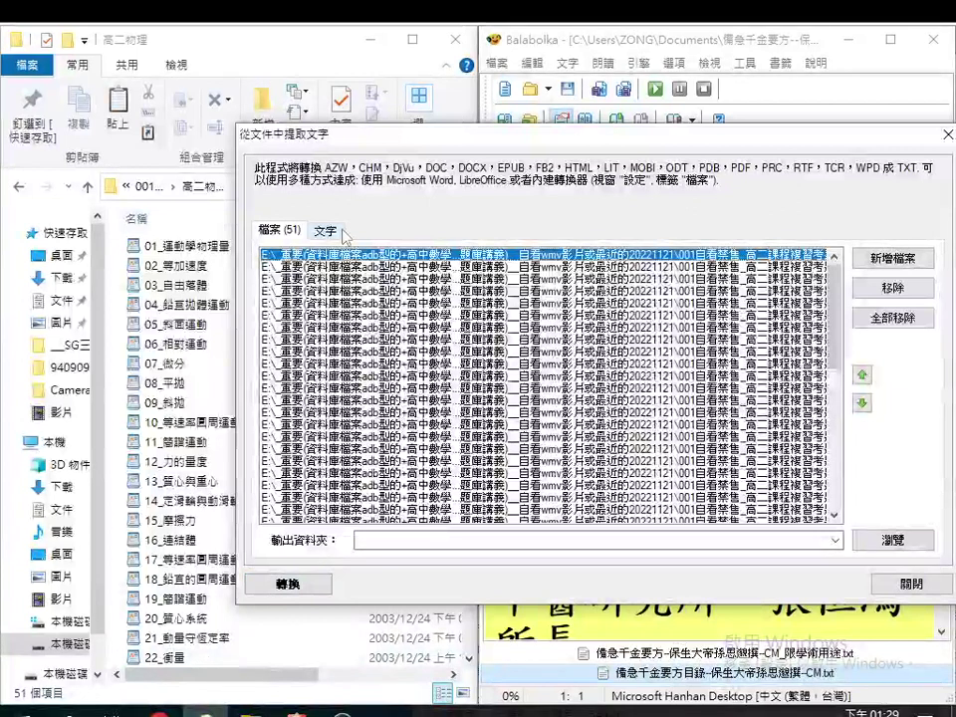
{"action": "left_click", "coordinate": [892, 539]}
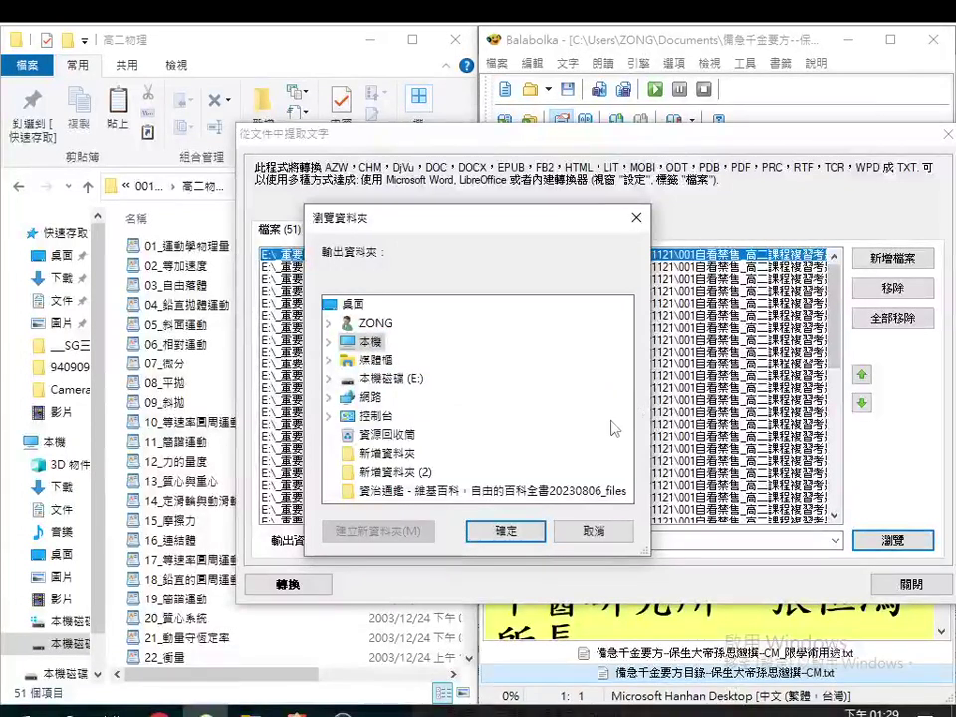
{"action": "left_click", "coordinate": [350, 305]}
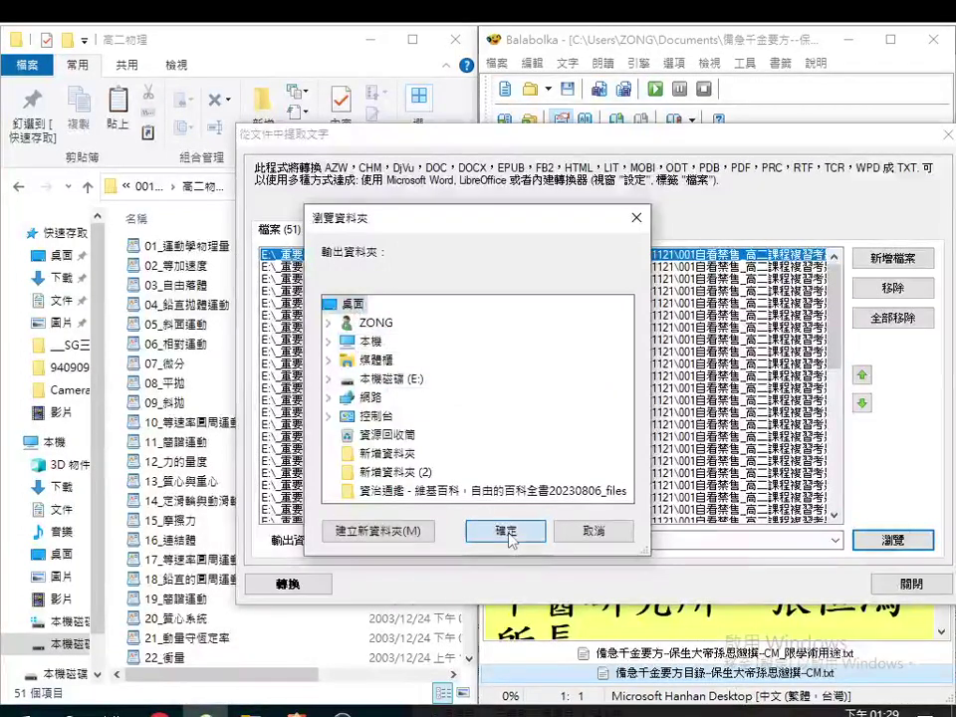
{"action": "left_click", "coordinate": [507, 533]}
{"action": "left_click", "coordinate": [293, 584]}
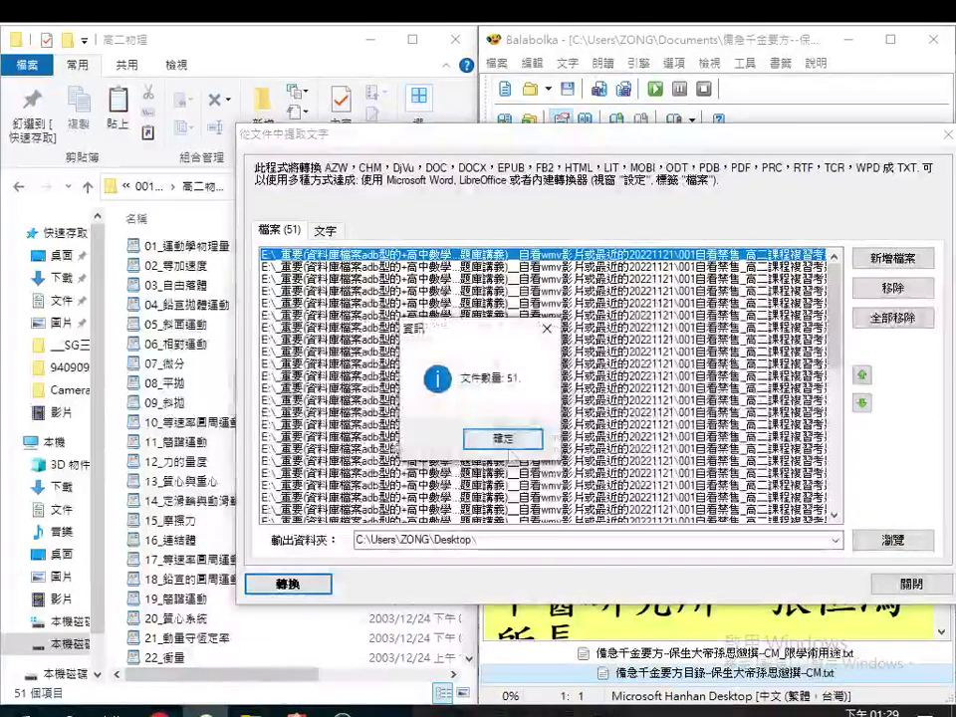
{"action": "left_click", "coordinate": [505, 438]}
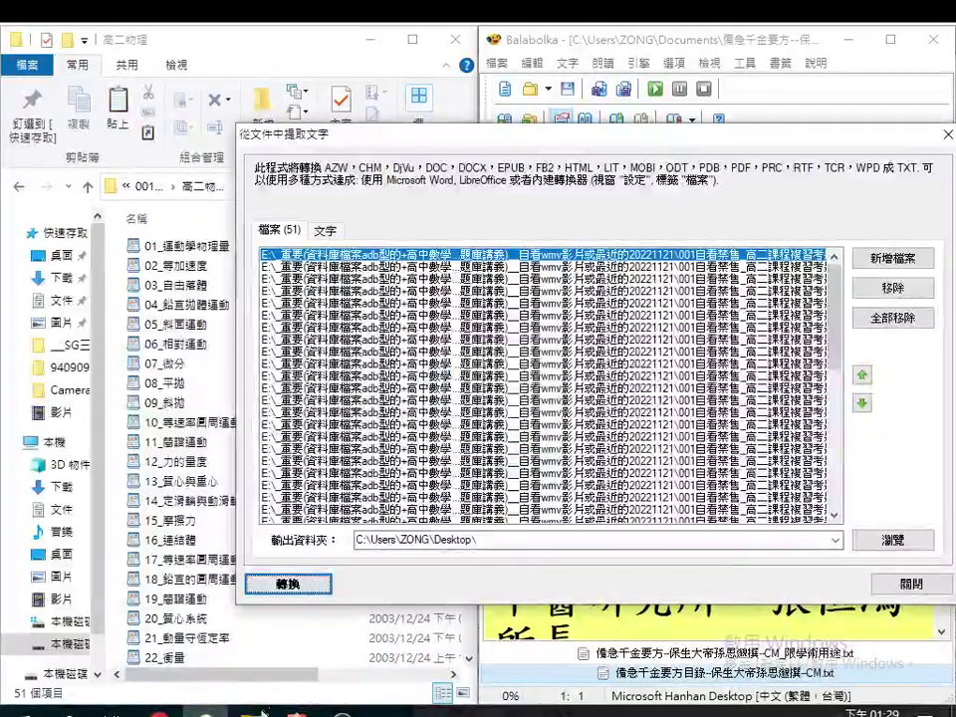
{"action": "mouse_move", "coordinate": [253, 709]}
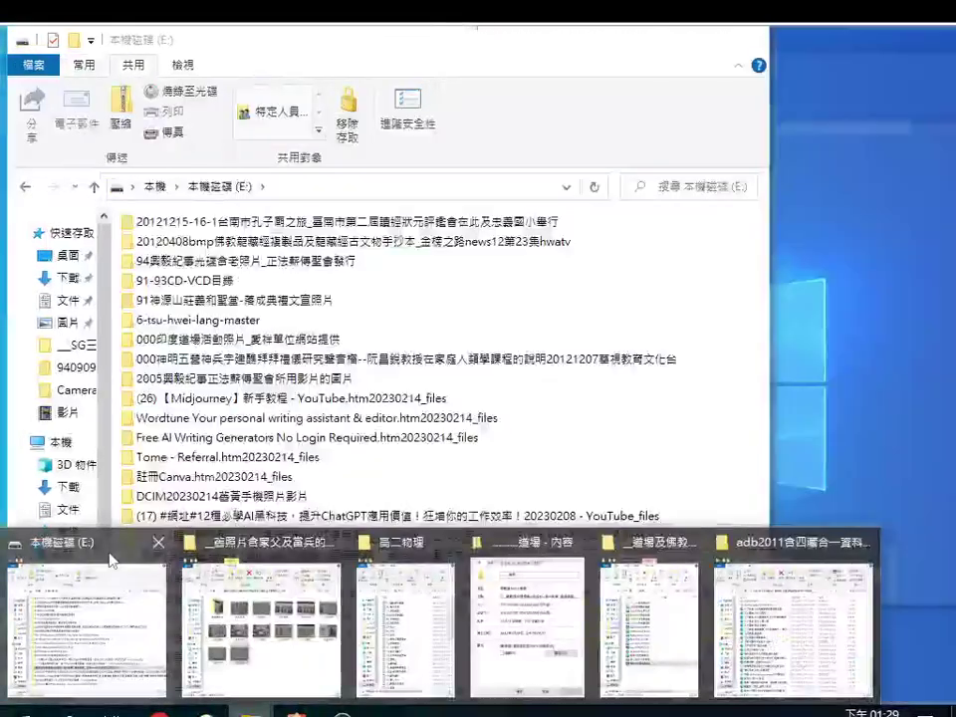
{"action": "left_click", "coordinate": [111, 560]}
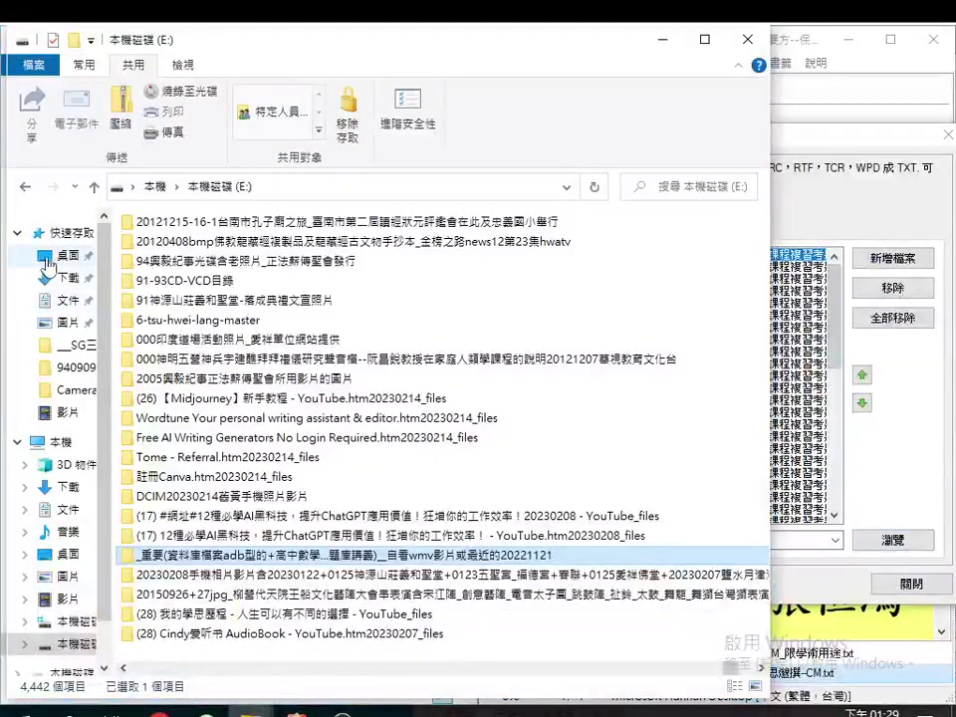
{"action": "left_click", "coordinate": [59, 256]}
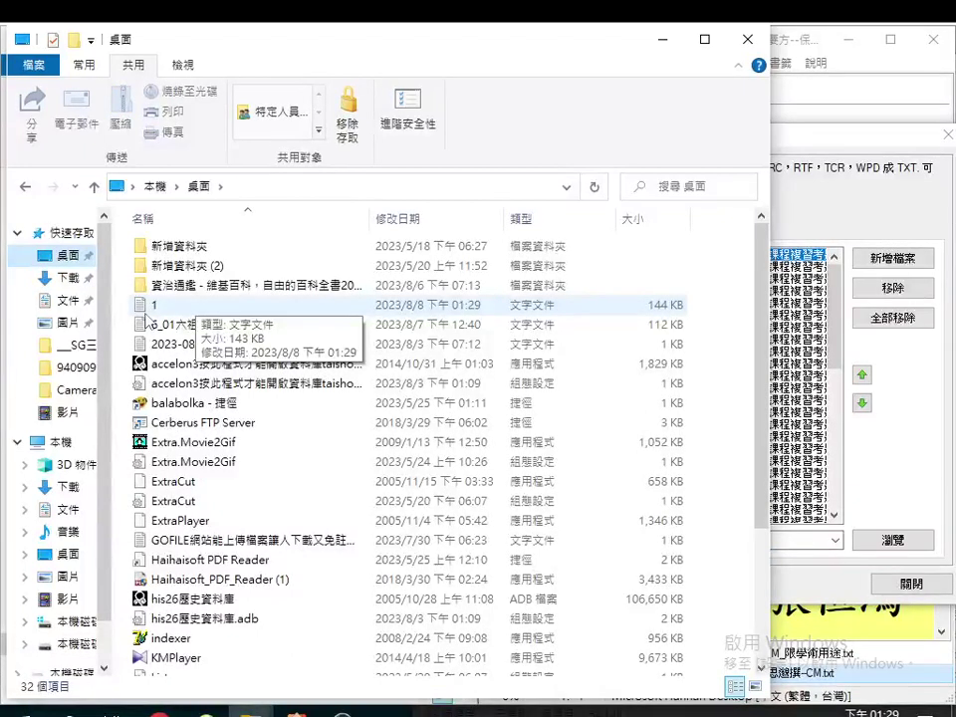
{"action": "right_click", "coordinate": [147, 313]}
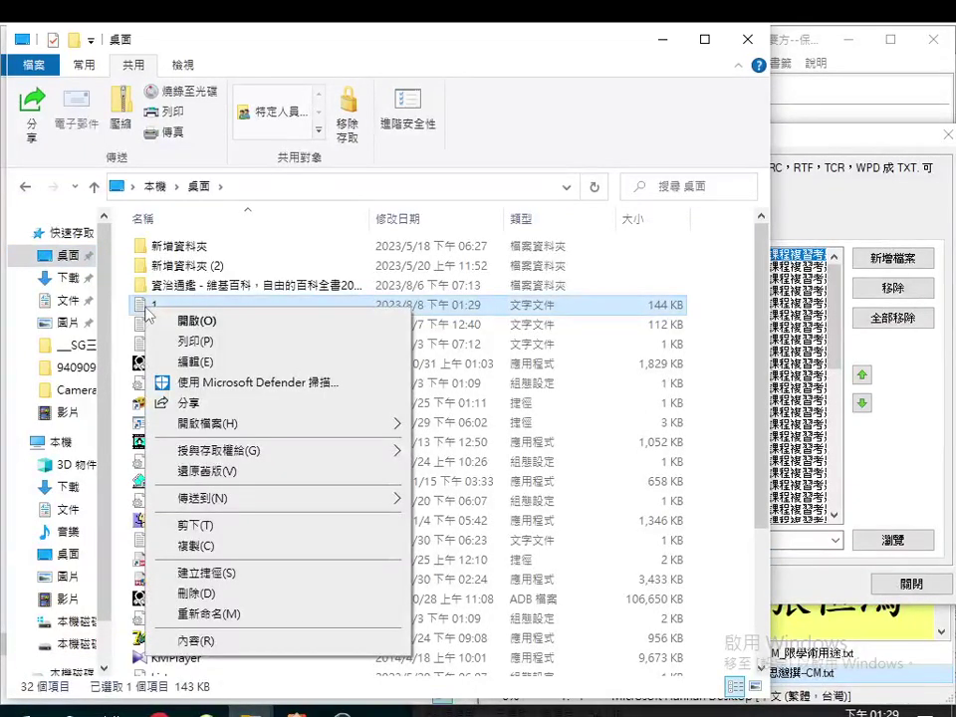
{"action": "mouse_move", "coordinate": [299, 428]}
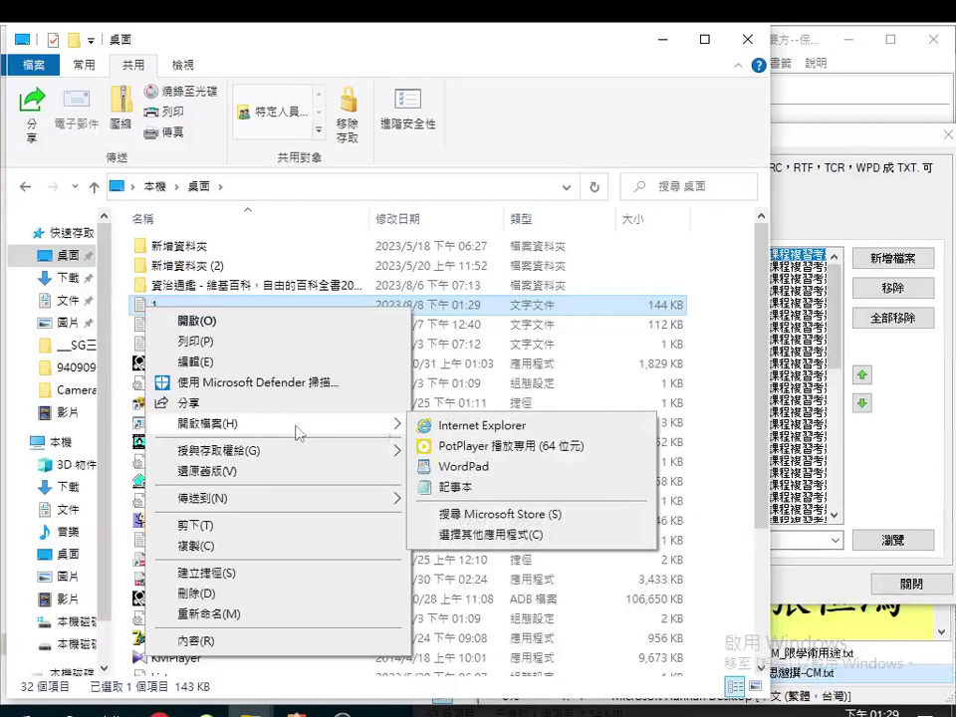
{"action": "left_click", "coordinate": [464, 487]}
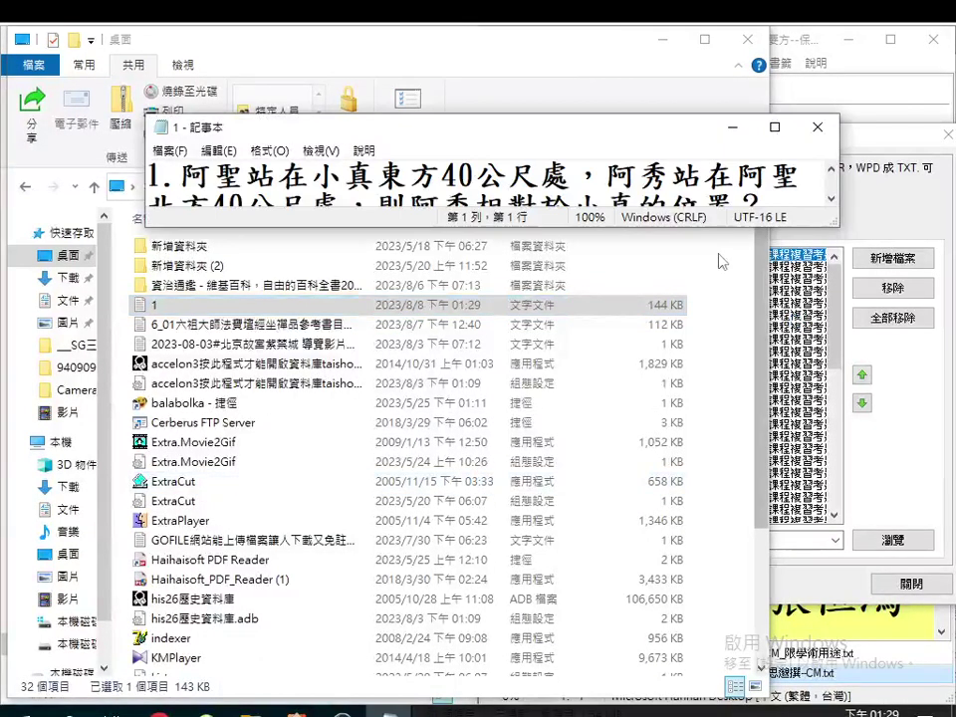
{"action": "left_click", "coordinate": [773, 127]}
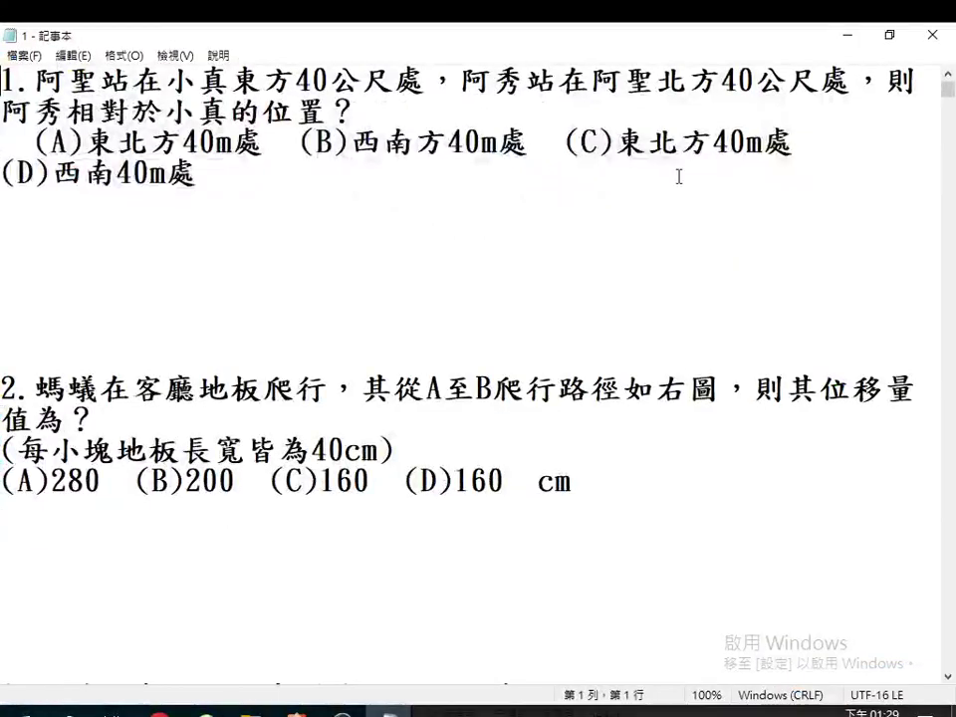